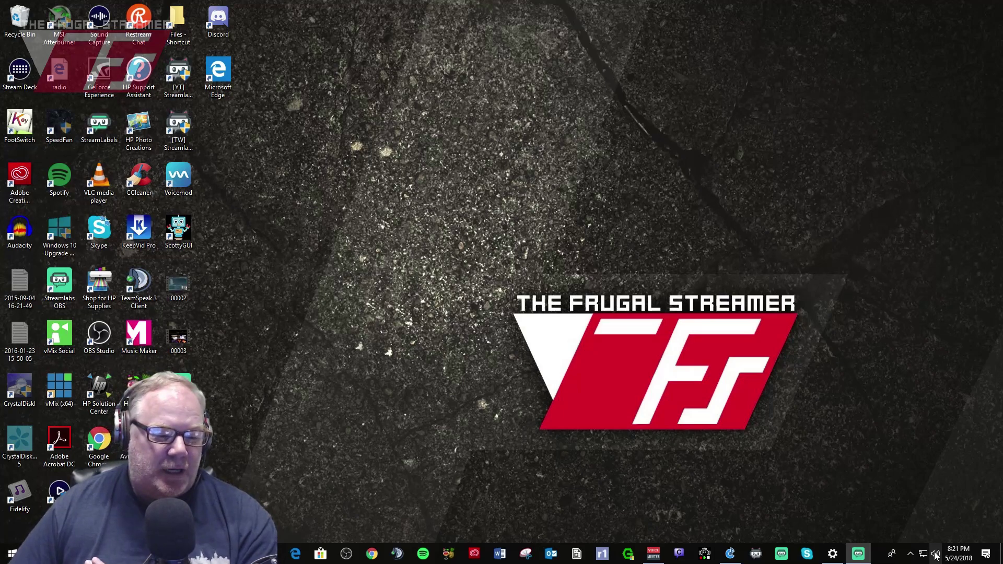
# - Open the Volume Mixer from the speaker tray icon, shift it left, then close it
pyautogui.rightClick(935, 555)
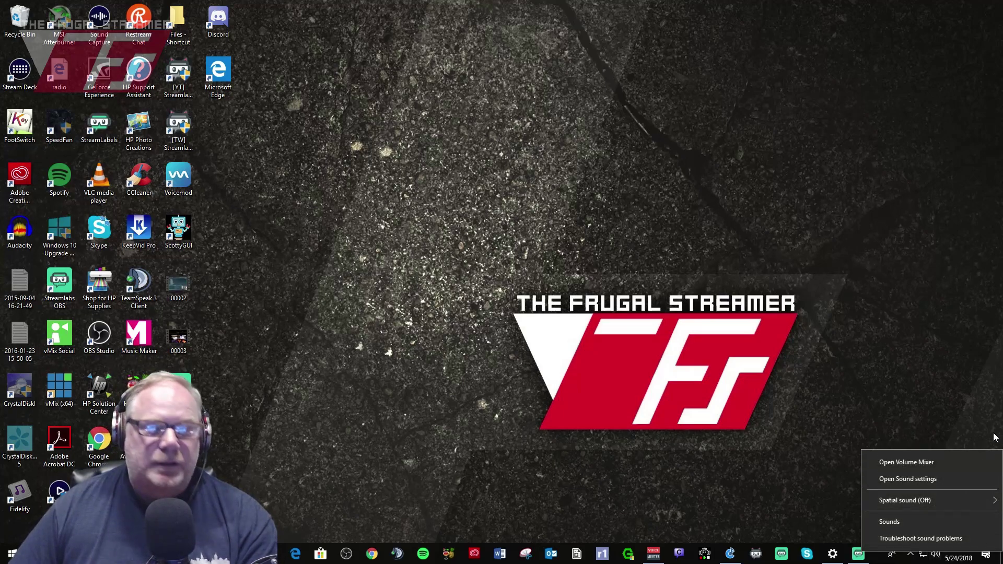
pyautogui.click(913, 463)
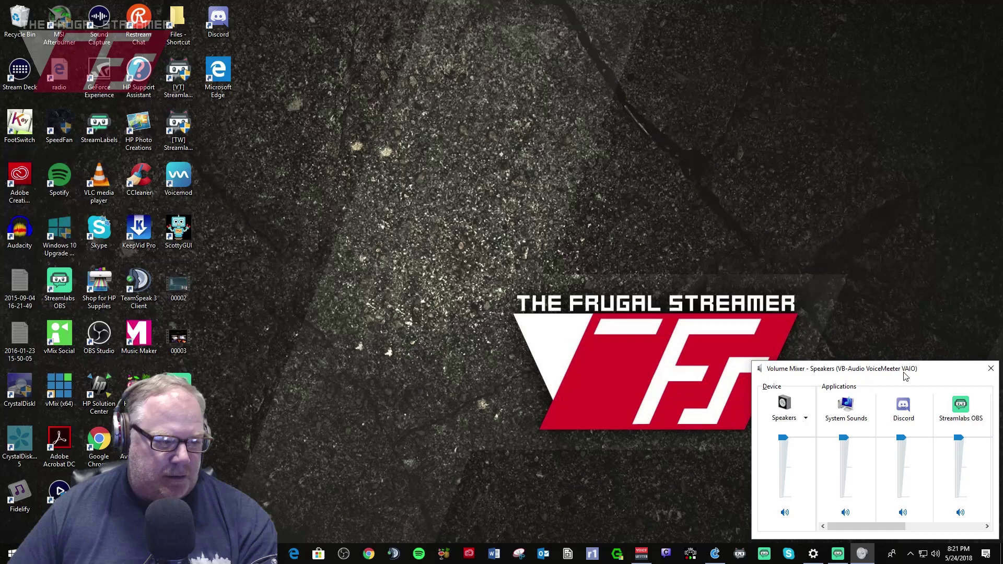
pyautogui.moveTo(905, 372); pyautogui.dragTo(842, 371)
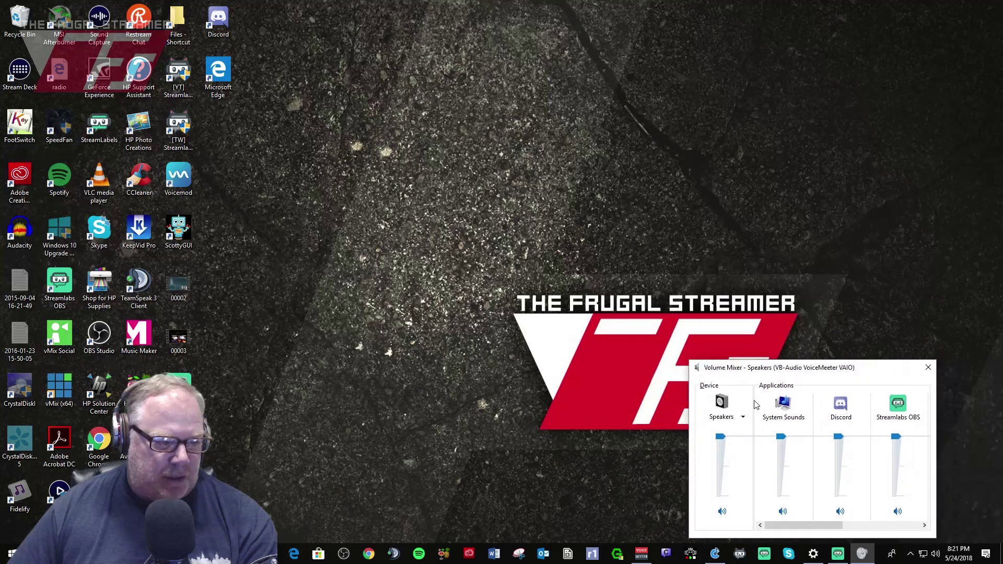
pyautogui.click(928, 367)
# - Open Sound settings from the speaker tray icon's menu
pyautogui.rightClick(934, 555)
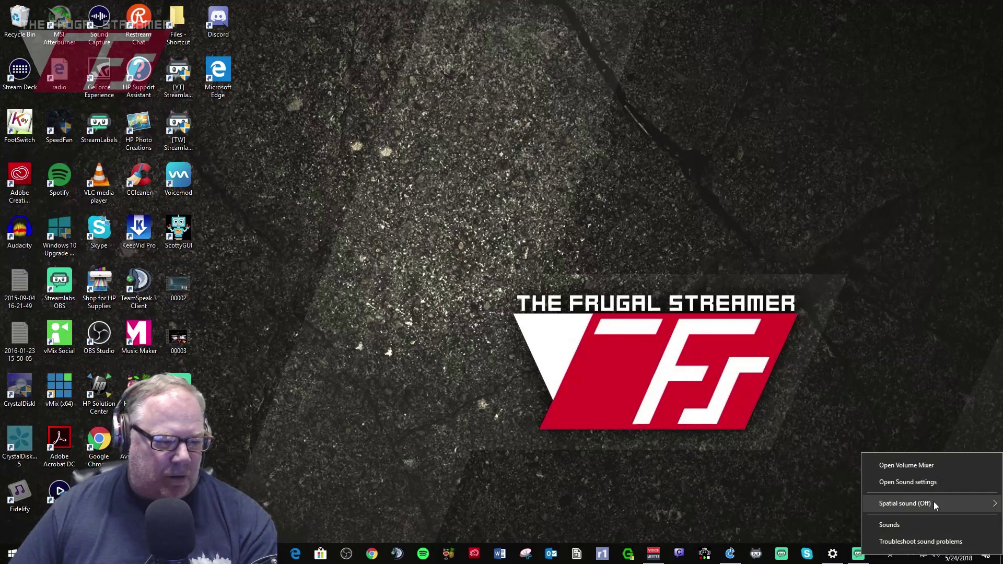
pyautogui.moveTo(921, 505)
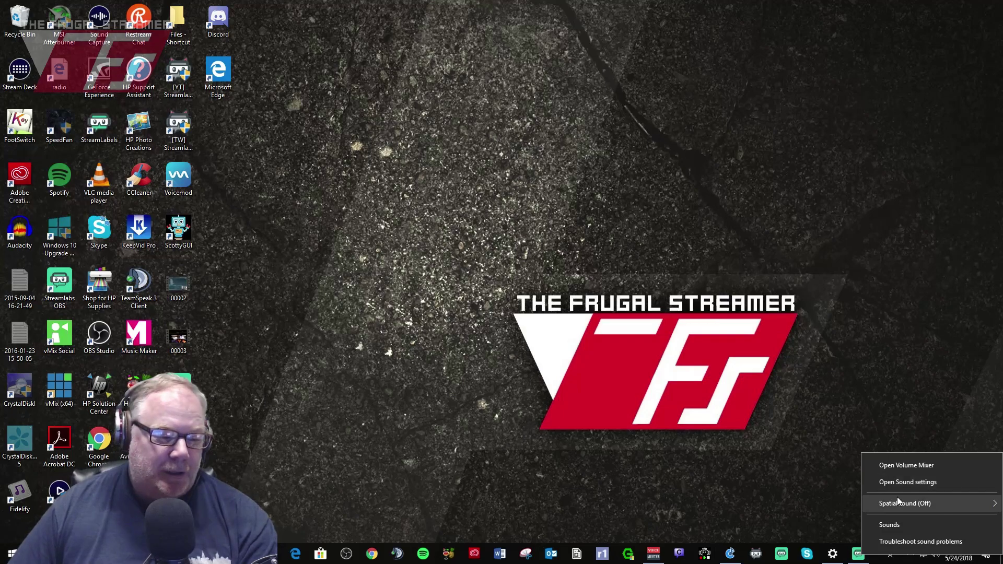
pyautogui.click(914, 487)
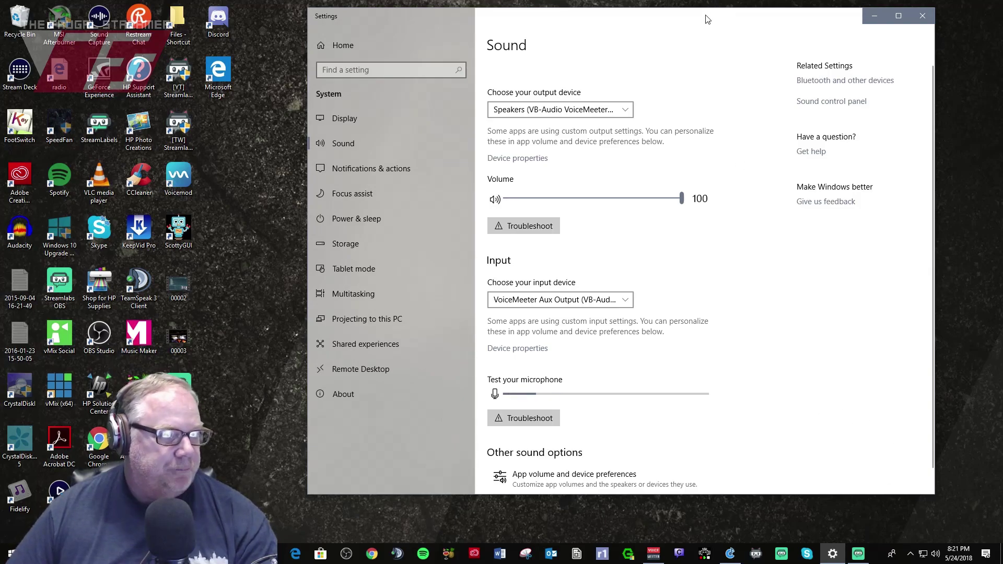
pyautogui.moveTo(706, 18); pyautogui.dragTo(704, 37)
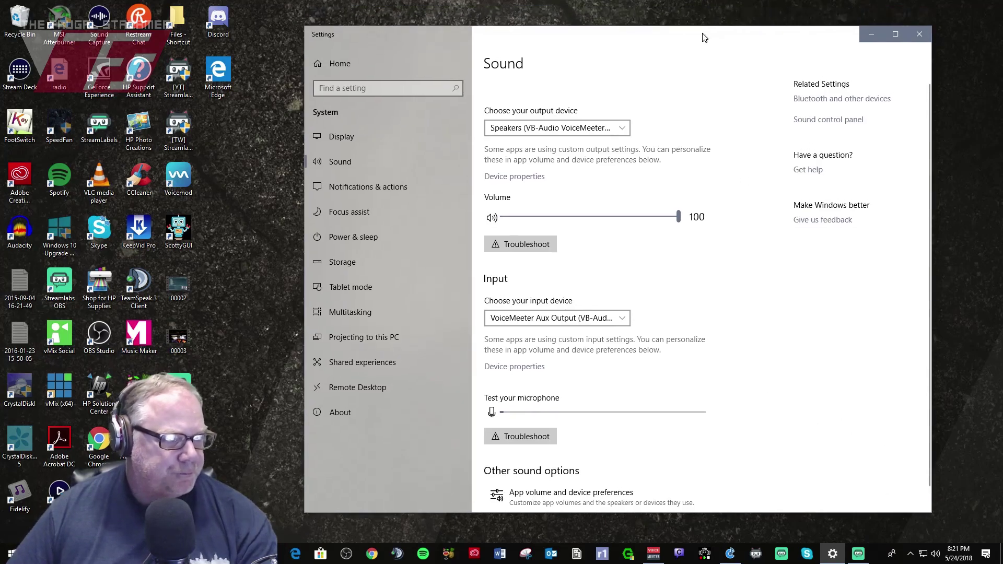
pyautogui.click(623, 130)
pyautogui.click(614, 177)
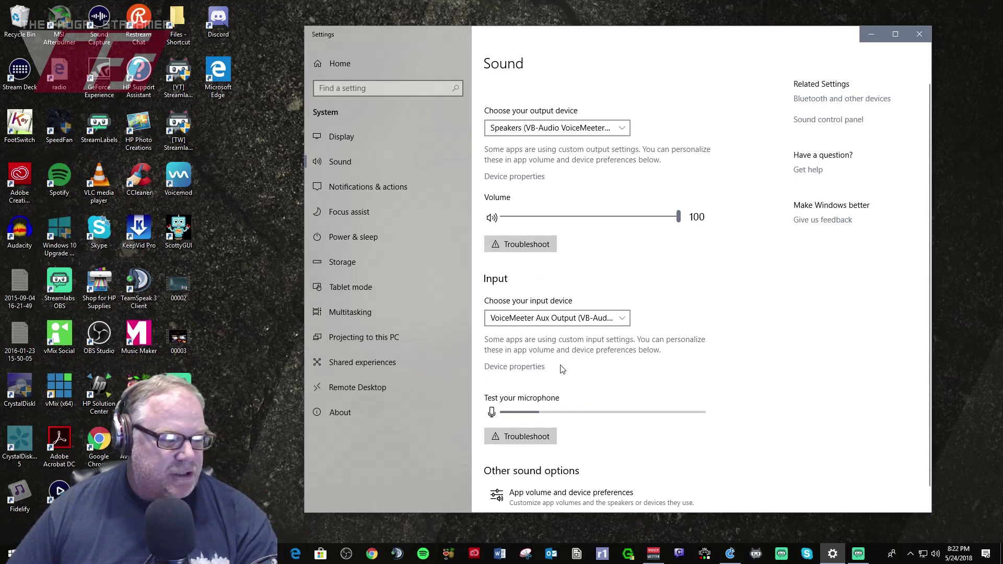
pyautogui.scroll(-1, 562, 369)
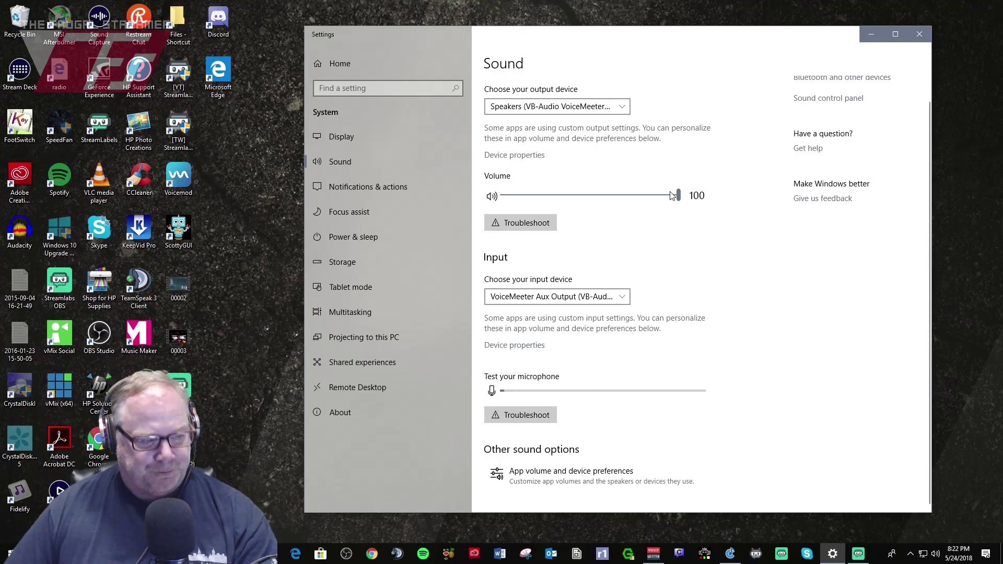
pyautogui.scroll(1, 618, 308)
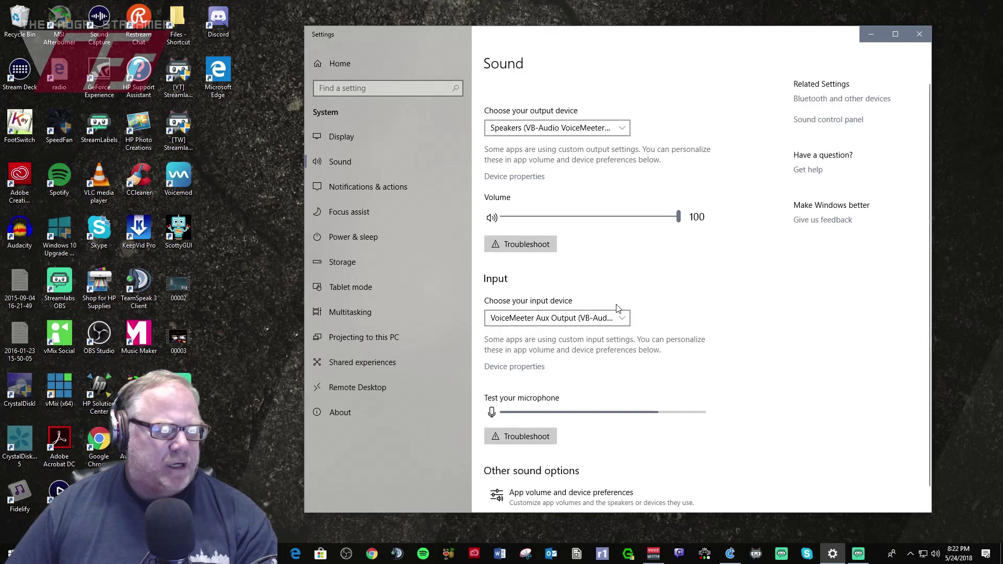
pyautogui.scroll(-1, 618, 308)
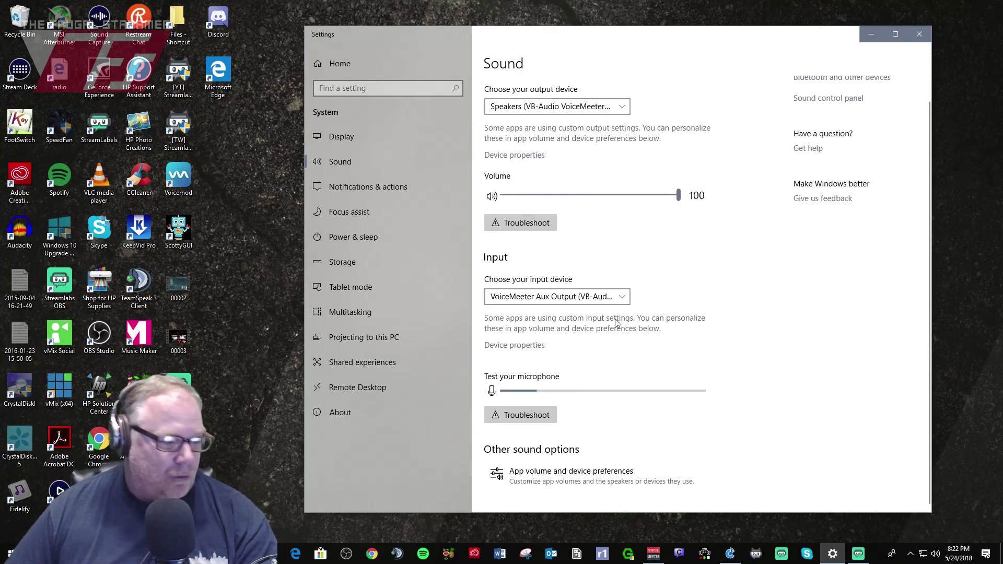
pyautogui.scroll(1, 537, 310)
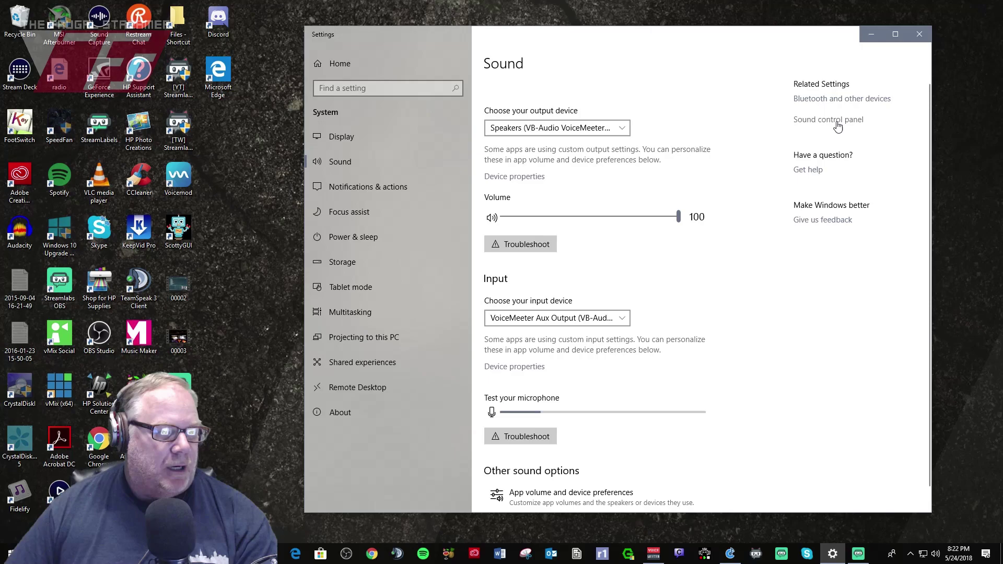
pyautogui.click(838, 127)
pyautogui.moveTo(245, 110); pyautogui.dragTo(672, 101)
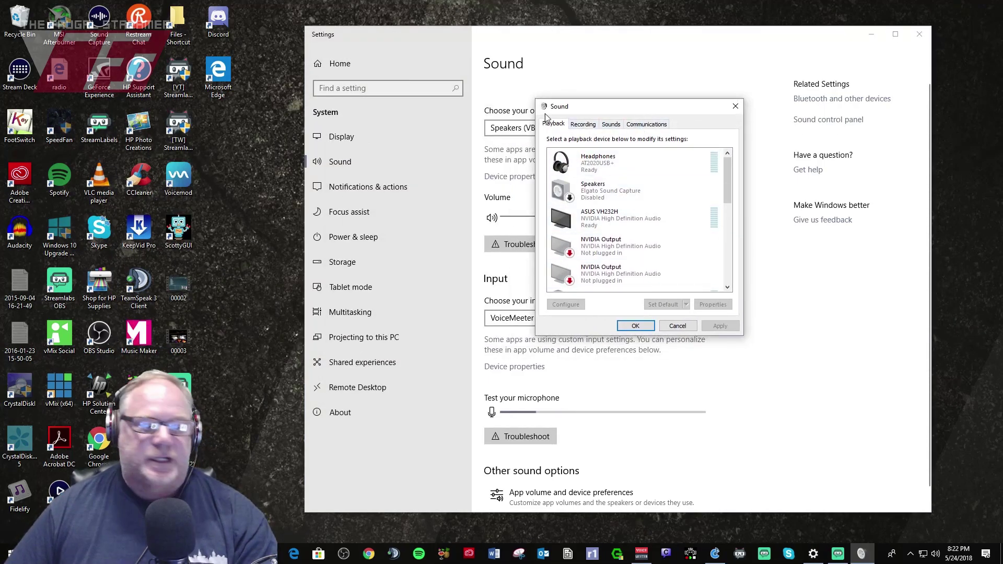
pyautogui.click(583, 126)
pyautogui.click(735, 106)
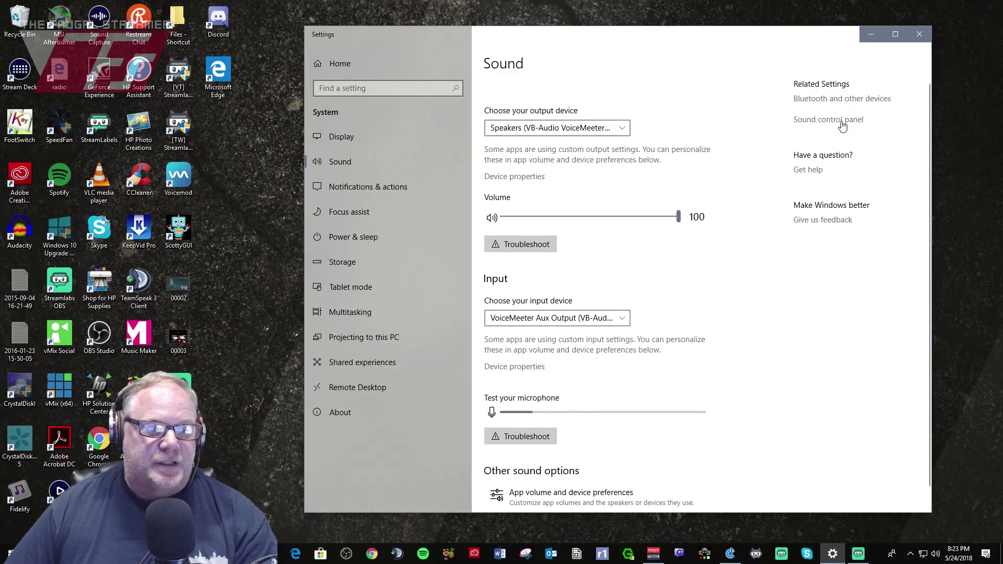
pyautogui.click(799, 120)
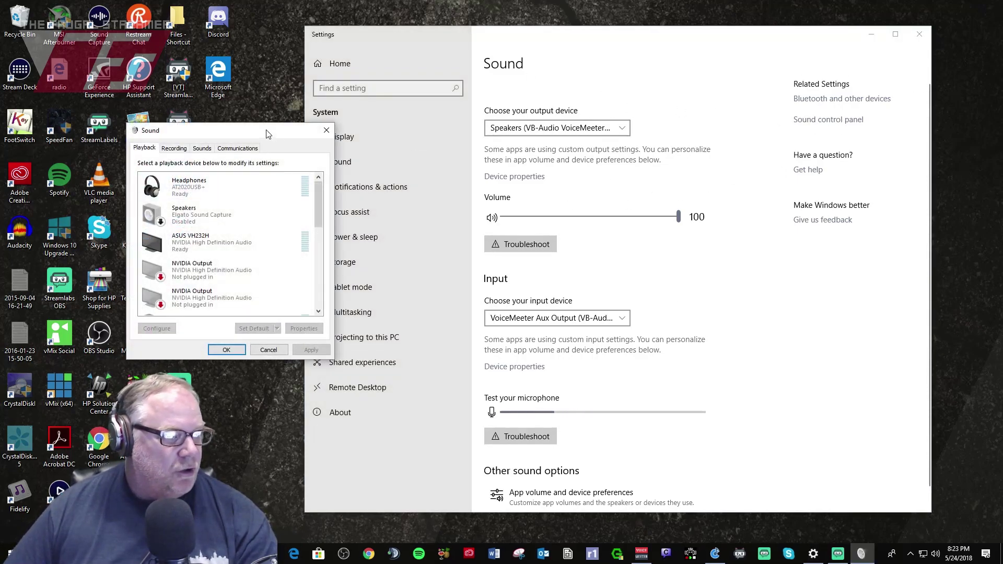
pyautogui.moveTo(265, 129); pyautogui.dragTo(635, 116)
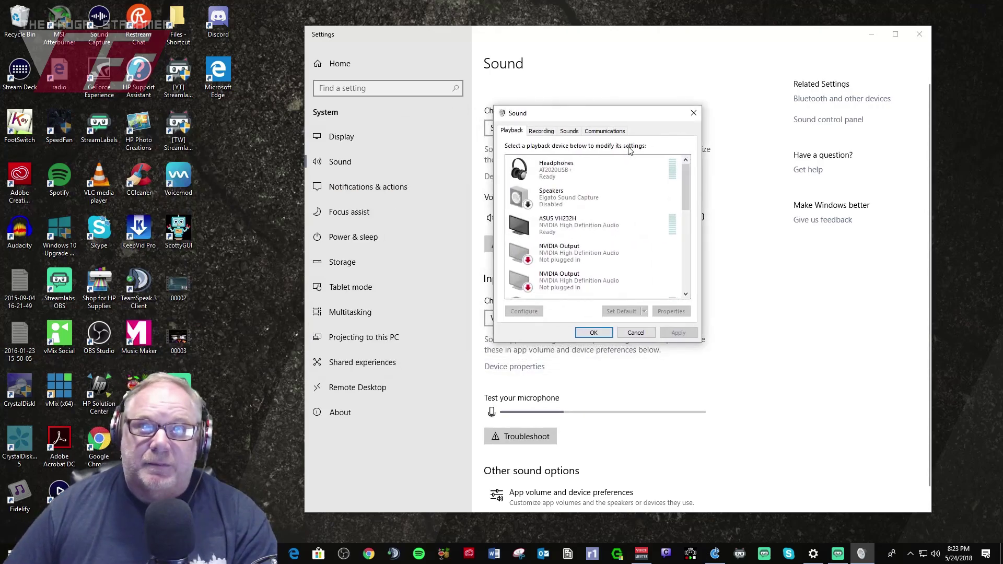
pyautogui.scroll(-1, 626, 182)
pyautogui.scroll(1, 622, 204)
pyautogui.scroll(-1, 616, 224)
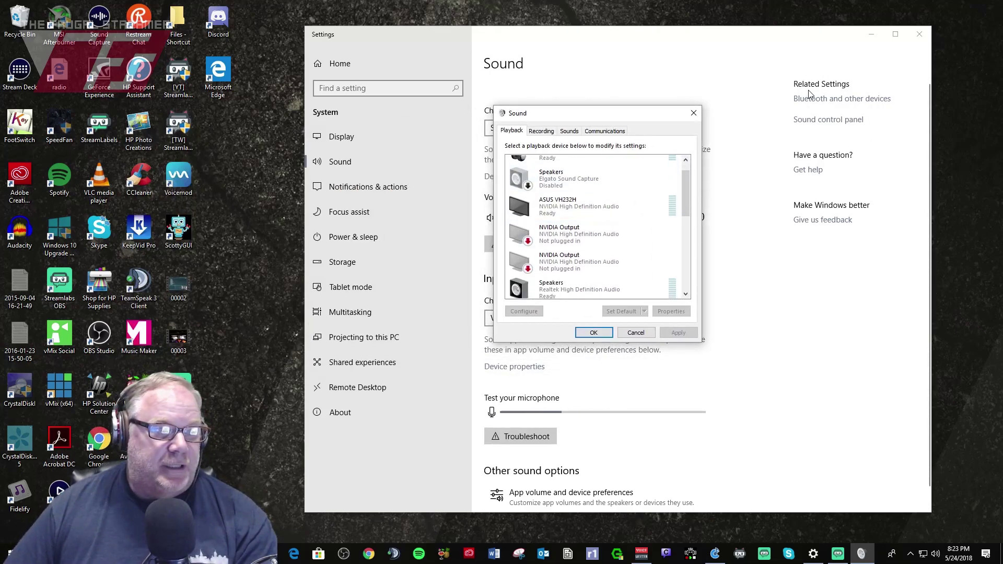
pyautogui.scroll(2, 684, 197)
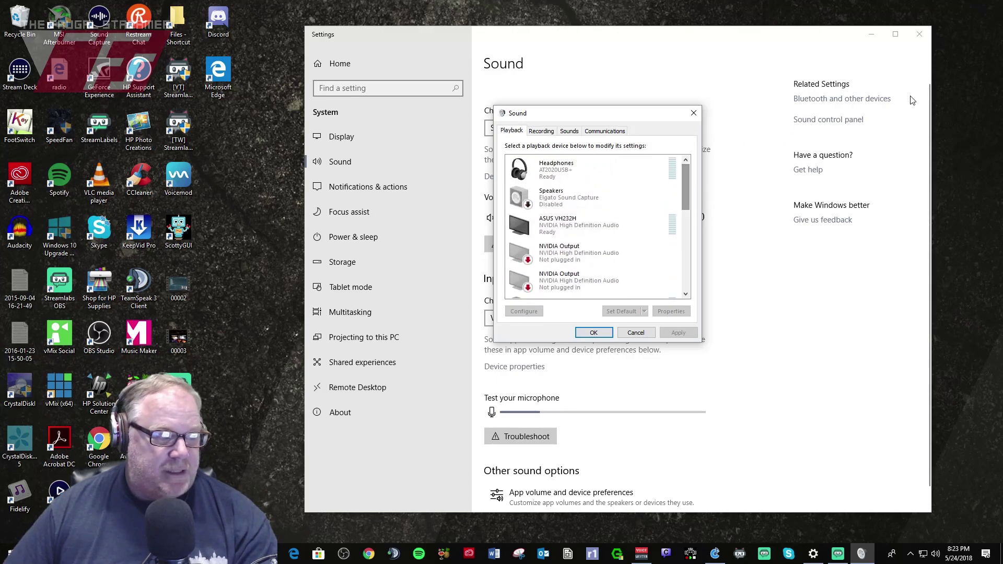
pyautogui.click(694, 113)
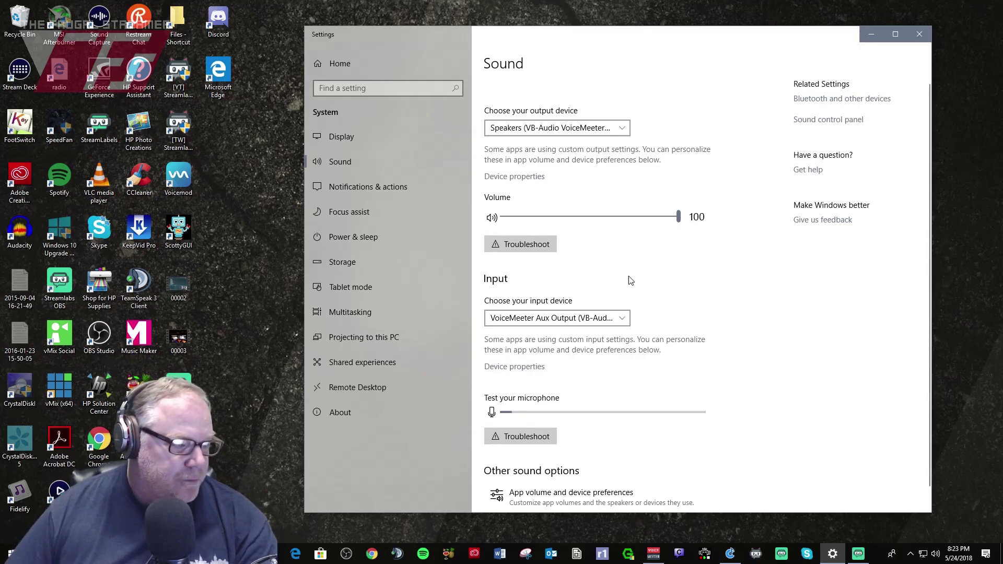
pyautogui.scroll(-1, 643, 281)
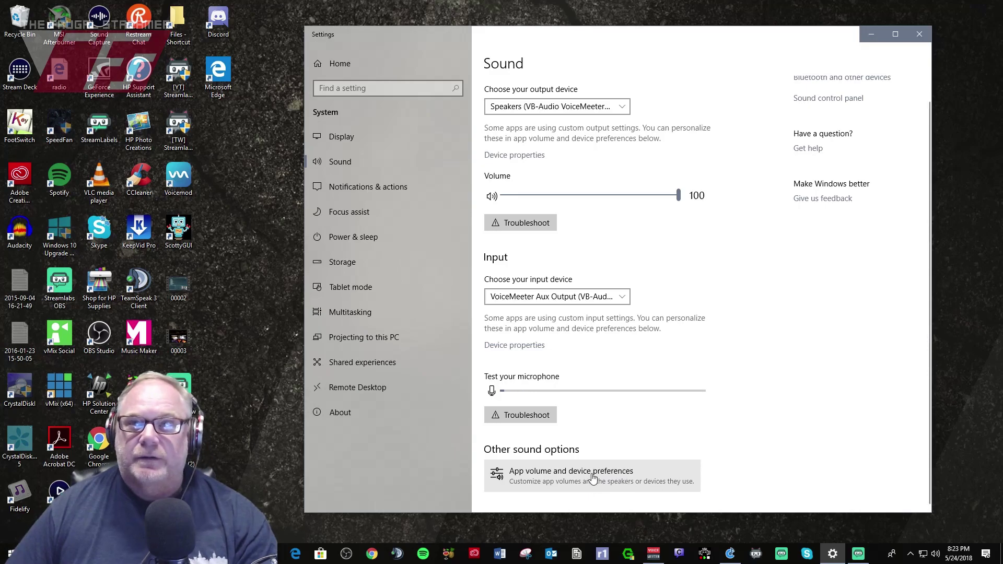
pyautogui.click(565, 478)
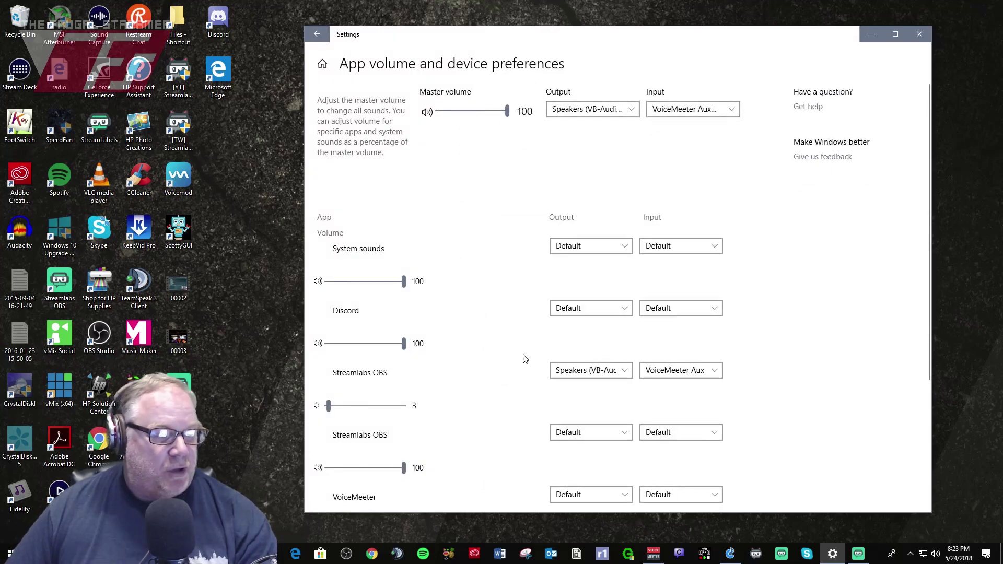
pyautogui.scroll(-2, 525, 359)
pyautogui.scroll(2, 525, 359)
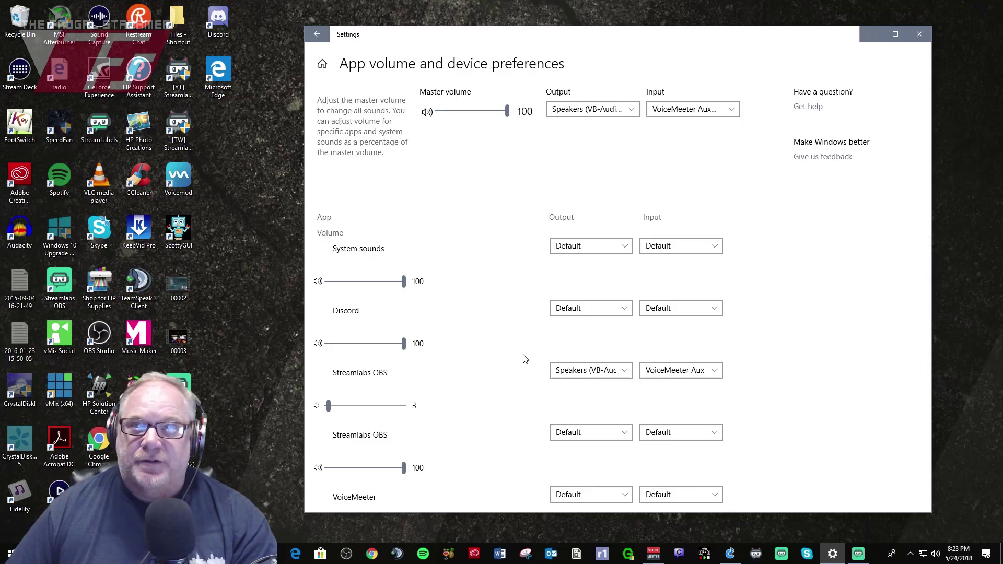
pyautogui.scroll(-5, 525, 359)
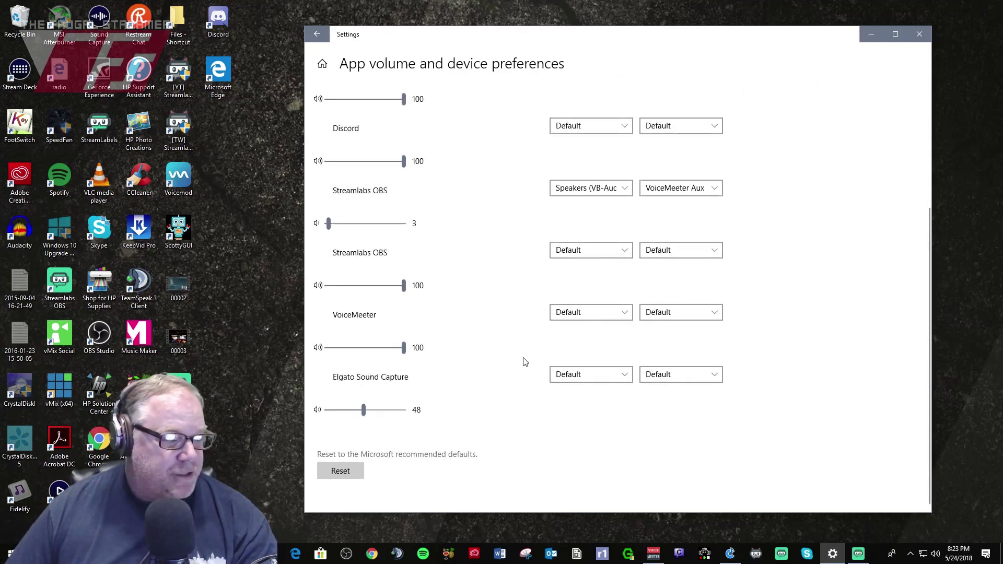
pyautogui.scroll(5, 525, 360)
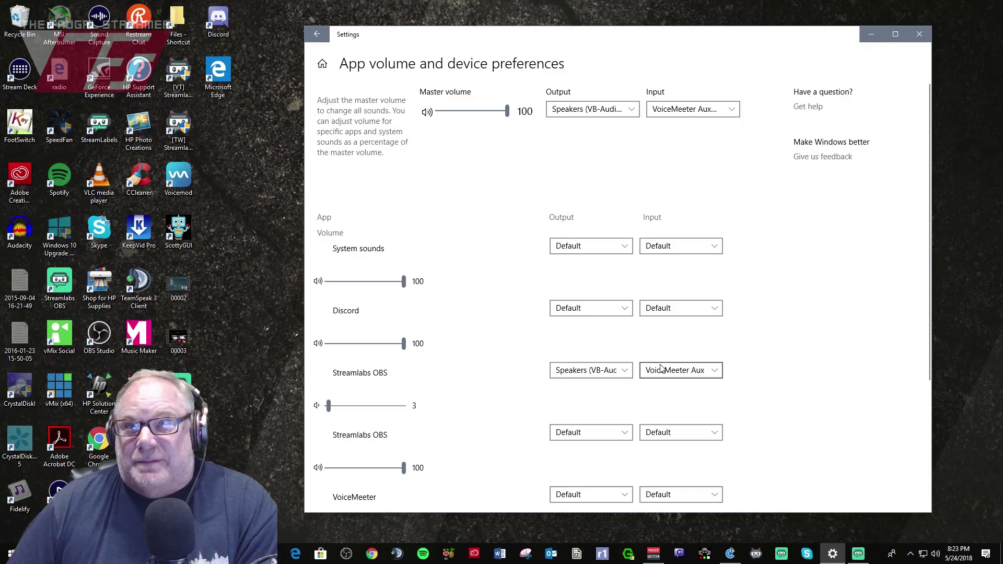
pyautogui.scroll(-3, 457, 290)
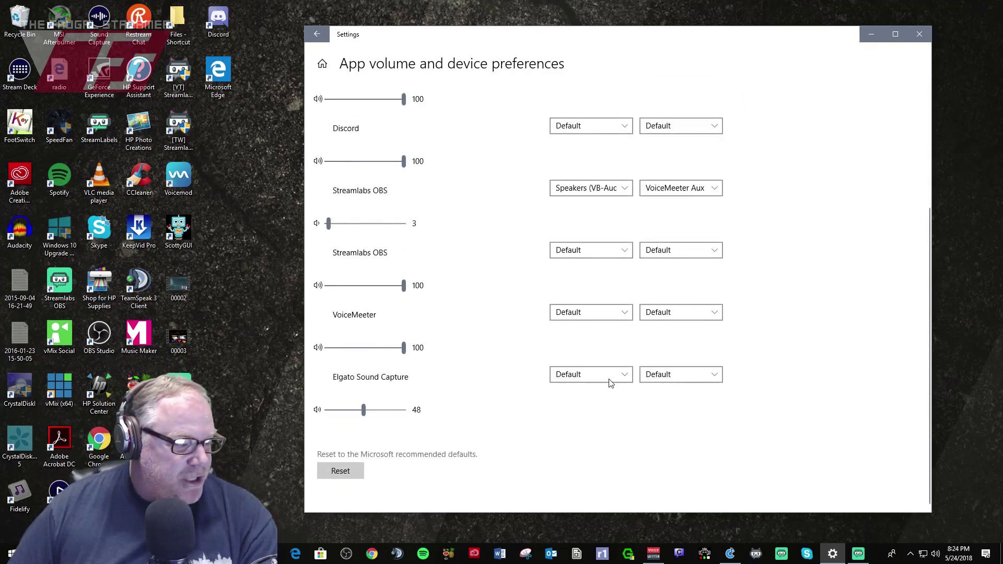
pyautogui.scroll(3, 465, 380)
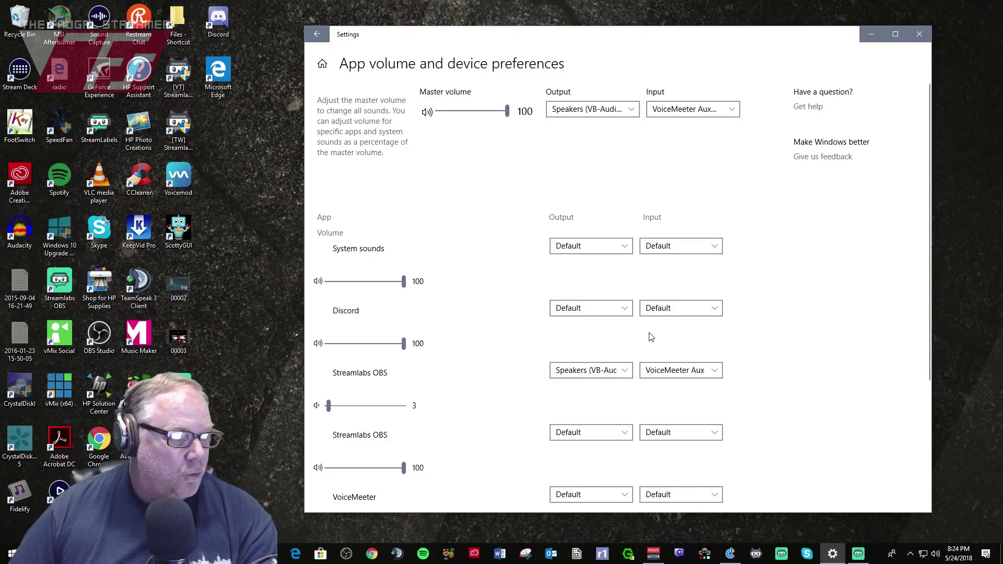
pyautogui.scroll(-4, 605, 329)
pyautogui.scroll(4, 488, 329)
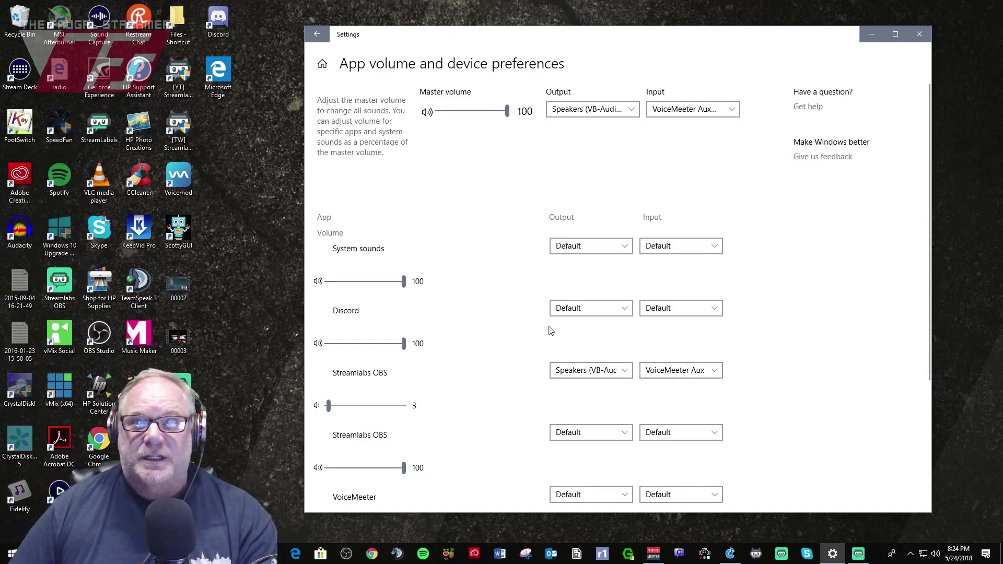
pyautogui.scroll(-5, 479, 333)
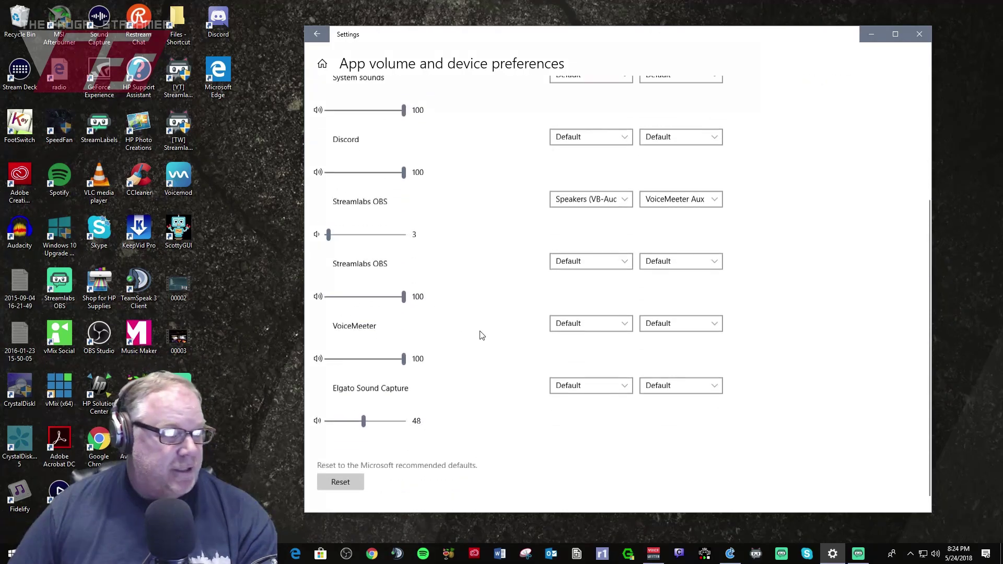
pyautogui.scroll(5, 479, 334)
# - Launch Spotify from the desktop and scroll Settings down to its 'Dixxy - Think About It' row
pyautogui.doubleClick(61, 183)
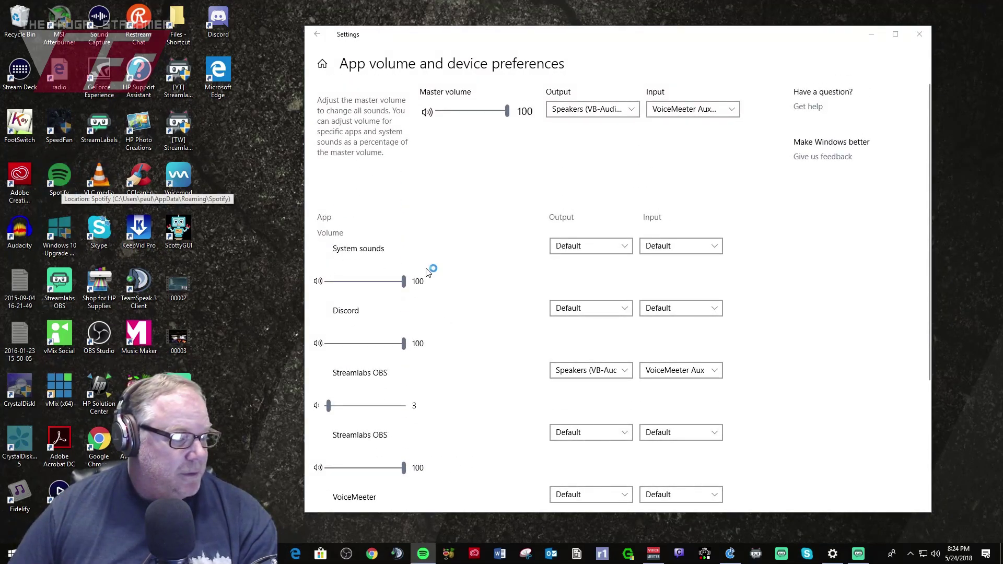
pyautogui.scroll(-5, 509, 290)
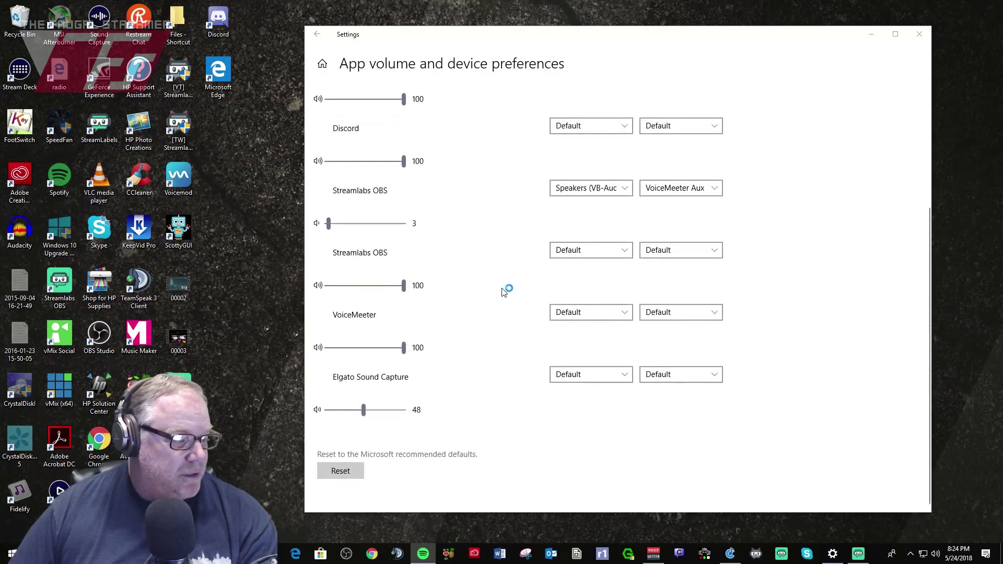
pyautogui.scroll(5, 503, 291)
pyautogui.scroll(-5, 631, 272)
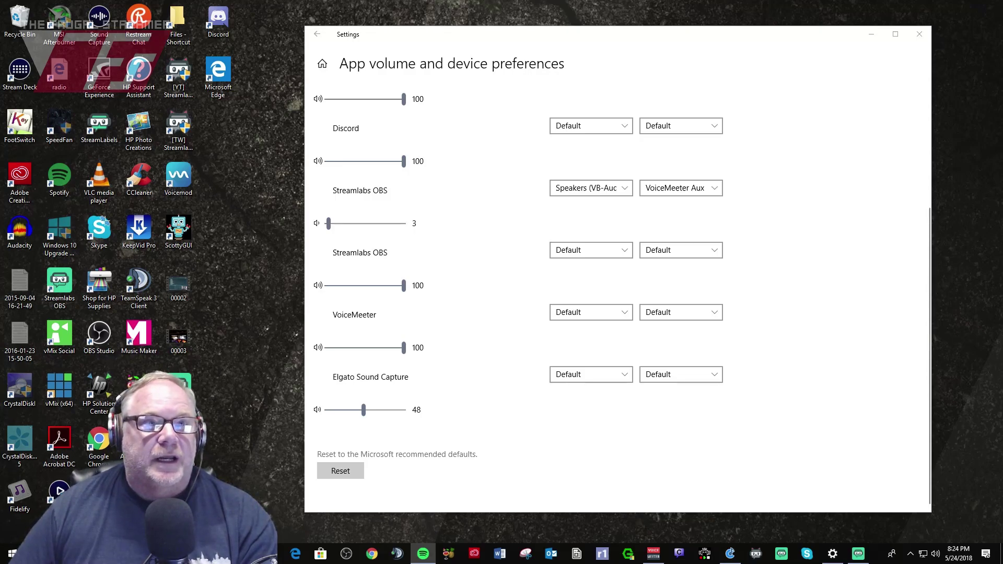
pyautogui.scroll(4, 845, 489)
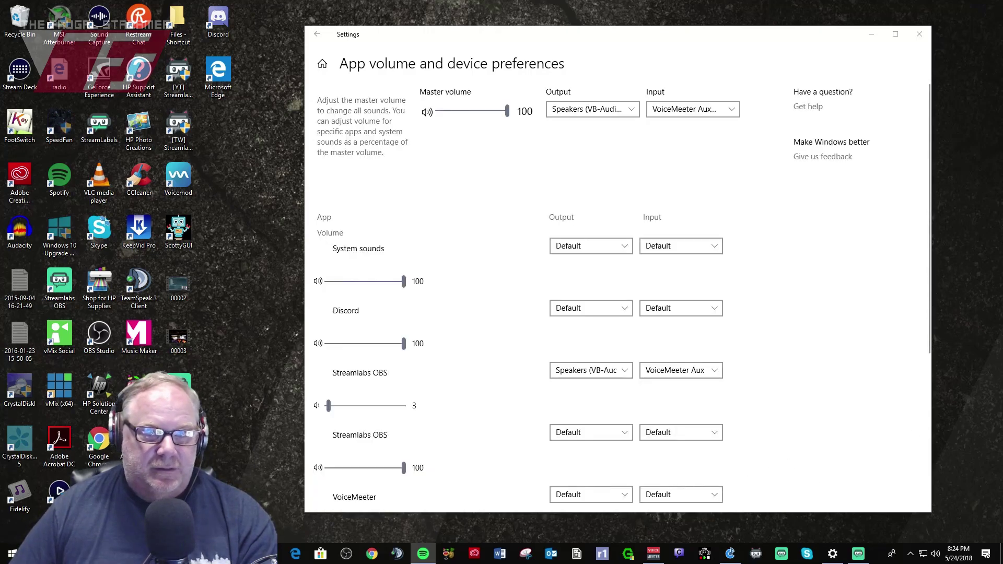
pyautogui.scroll(-2, 456, 442)
pyautogui.scroll(-3, 456, 441)
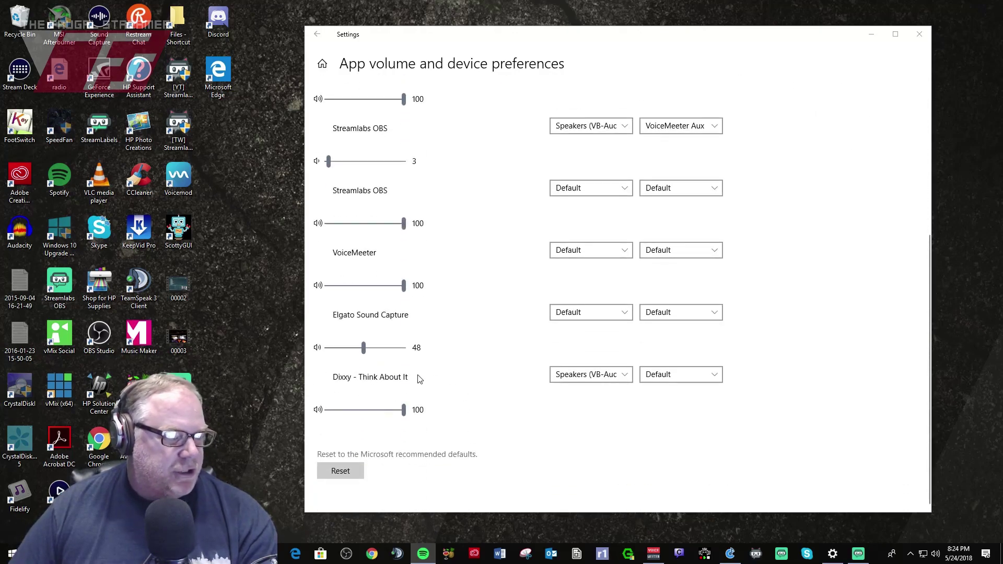
# - Set the Dixxy - Think About It row's output to Speakers (VB-Audio Virtual Cable)
pyautogui.click(615, 374)
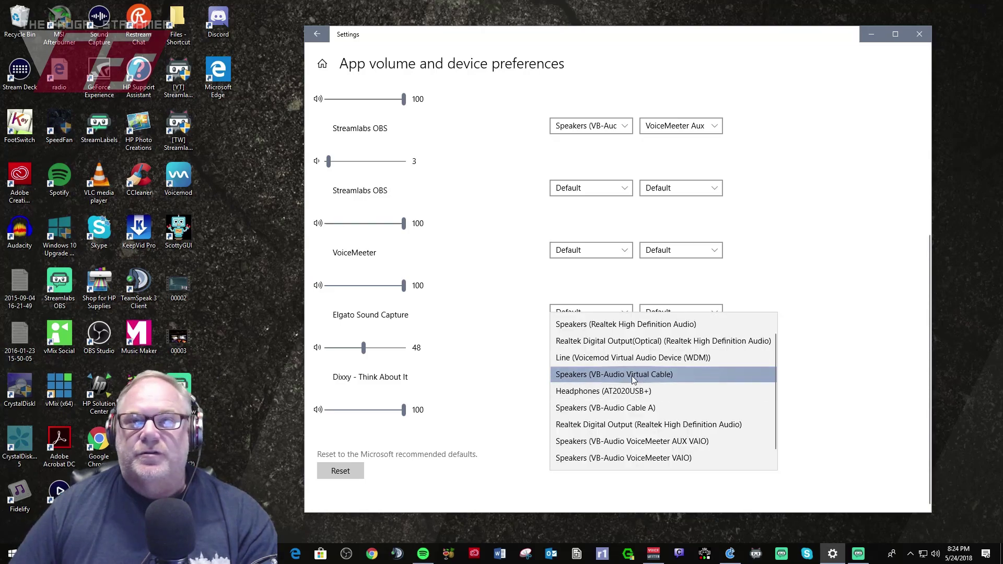
pyautogui.click(632, 375)
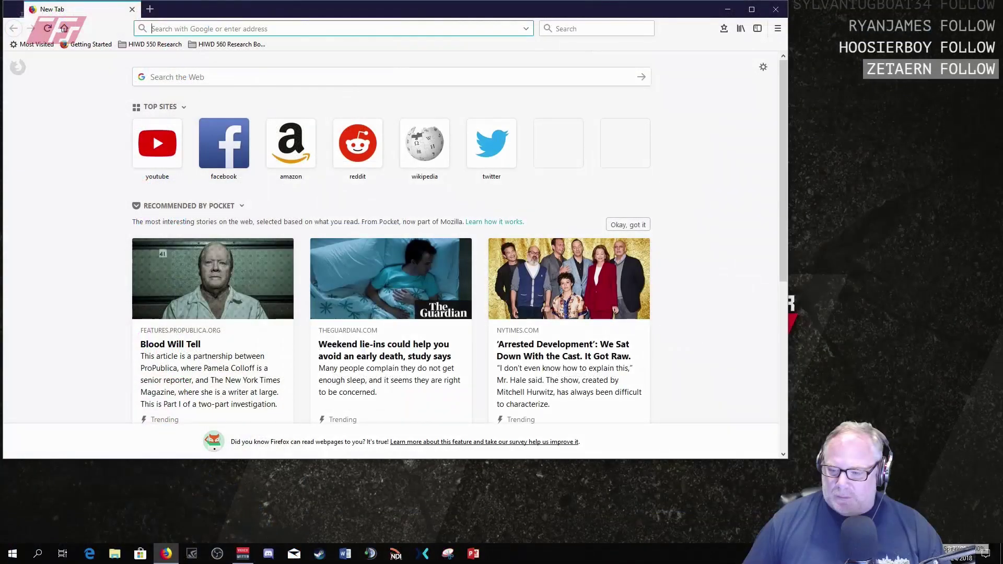
pyautogui.rightClick(940, 554)
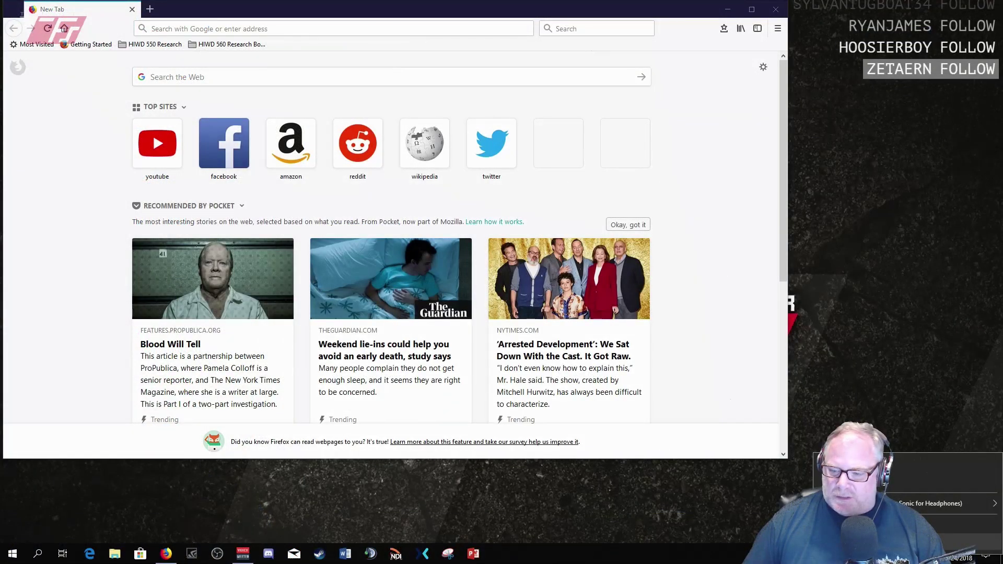
pyautogui.click(914, 479)
pyautogui.scroll(-5, 621, 282)
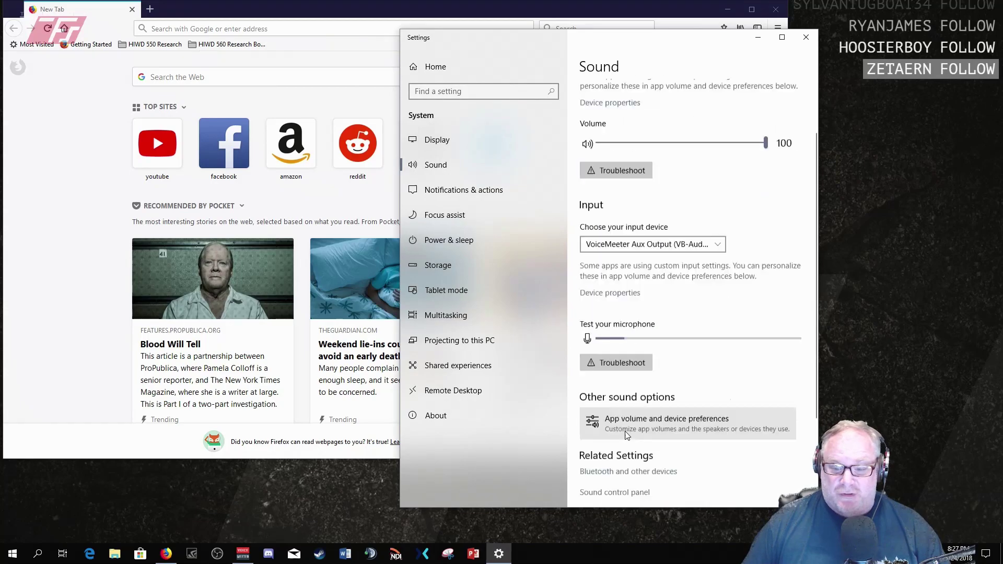
pyautogui.click(620, 289)
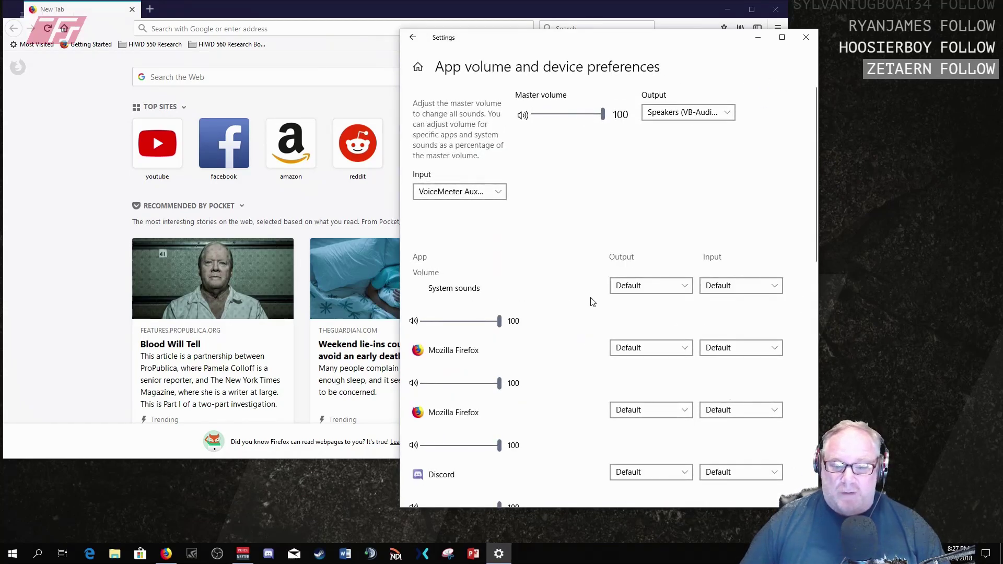
pyautogui.scroll(-3, 593, 298)
pyautogui.click(655, 166)
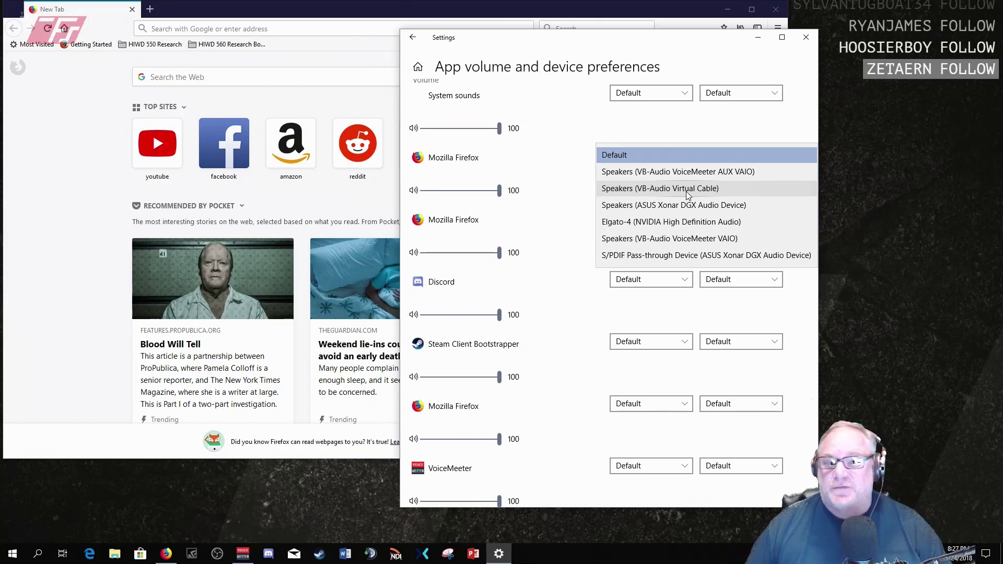
pyautogui.click(559, 168)
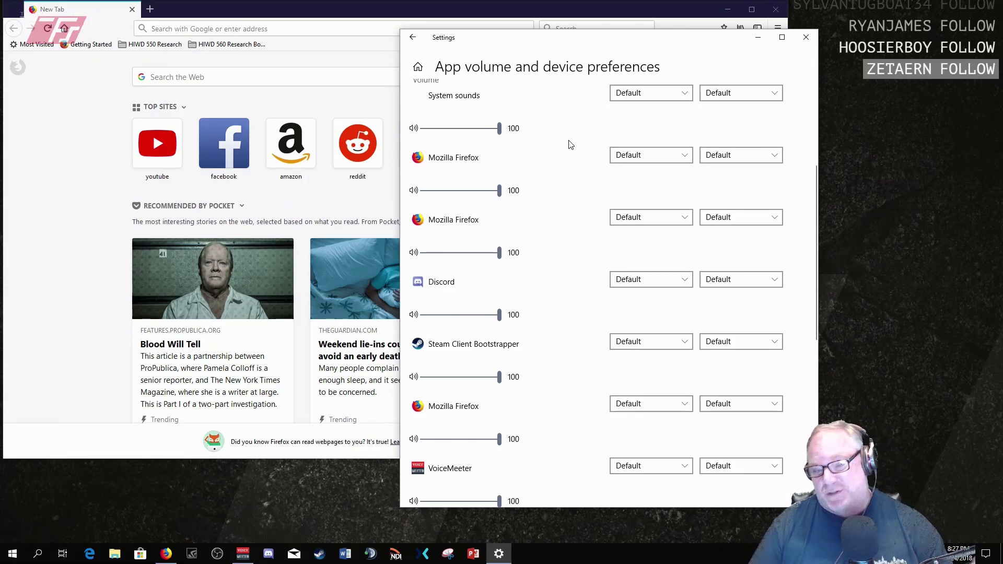
pyautogui.scroll(-3, 559, 198)
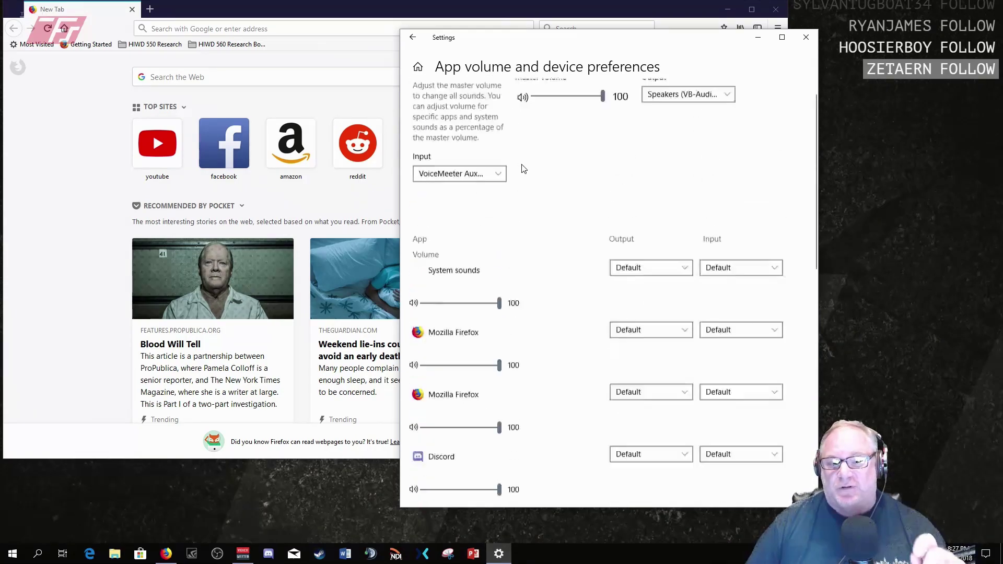
pyautogui.scroll(-5, 523, 168)
pyautogui.scroll(6, 543, 161)
pyautogui.click(805, 37)
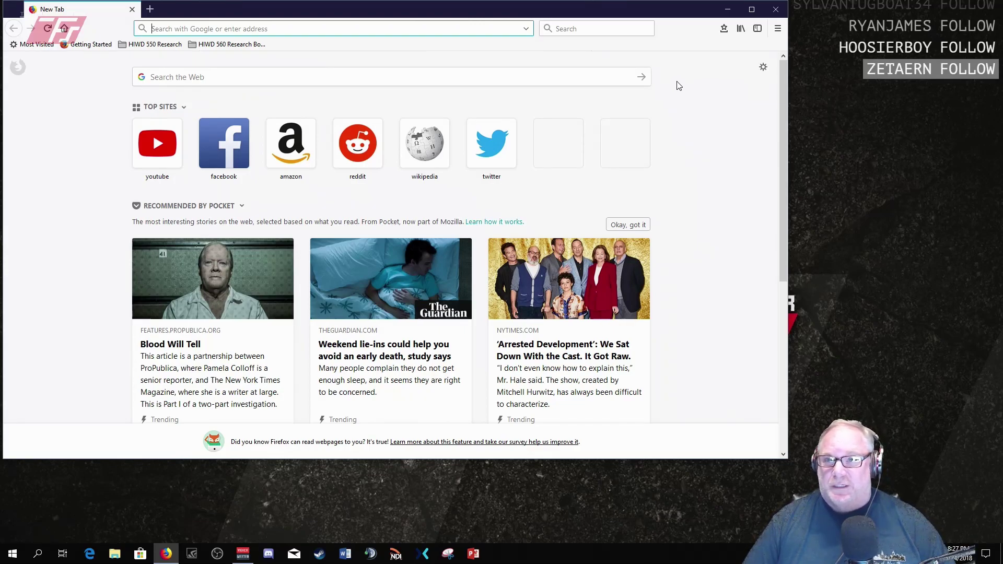
# - Close the Firefox window and minimize the Voicemeeter Banana window to reveal the wallpaper
pyautogui.click(783, 9)
pyautogui.click(651, 92)
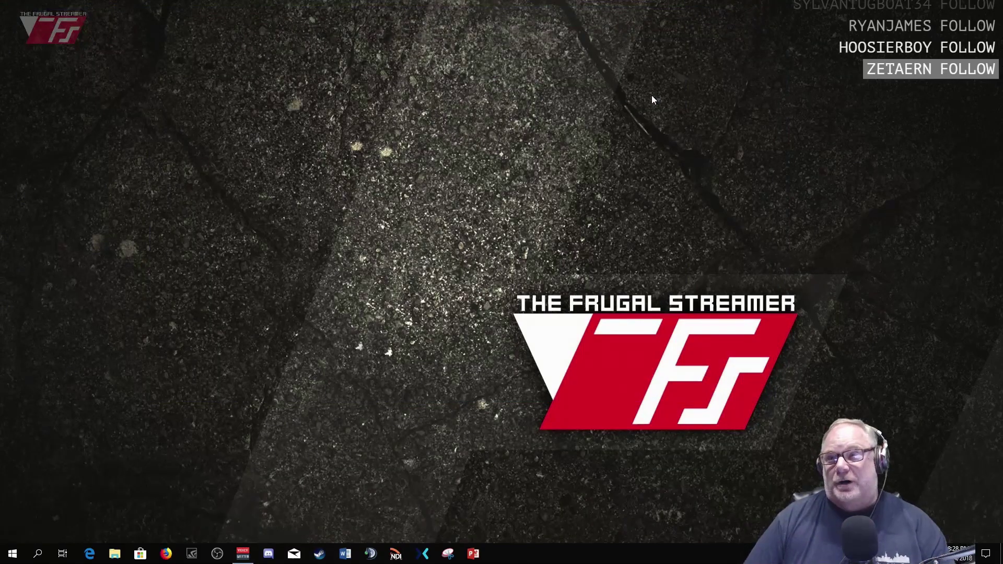